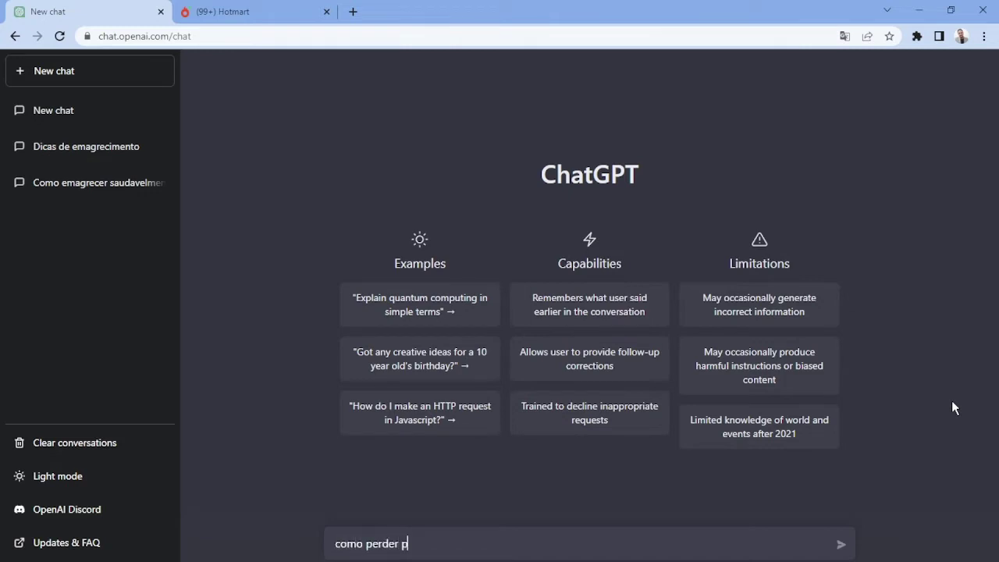
- Ask ChatGPT "como perder peso", and ask "dicas para cuidar da pele" in a new chat
key("Return")
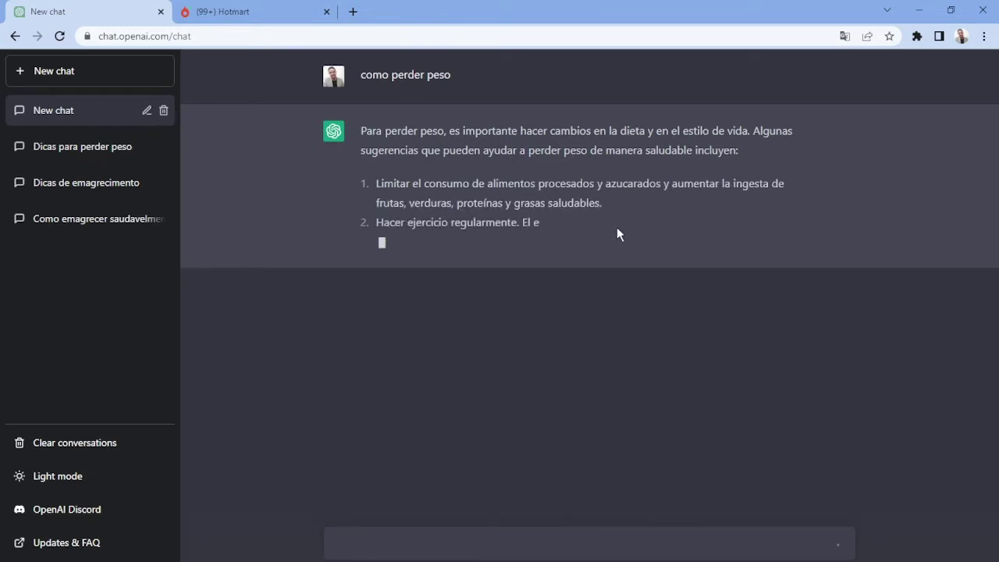
left_click(55, 71)
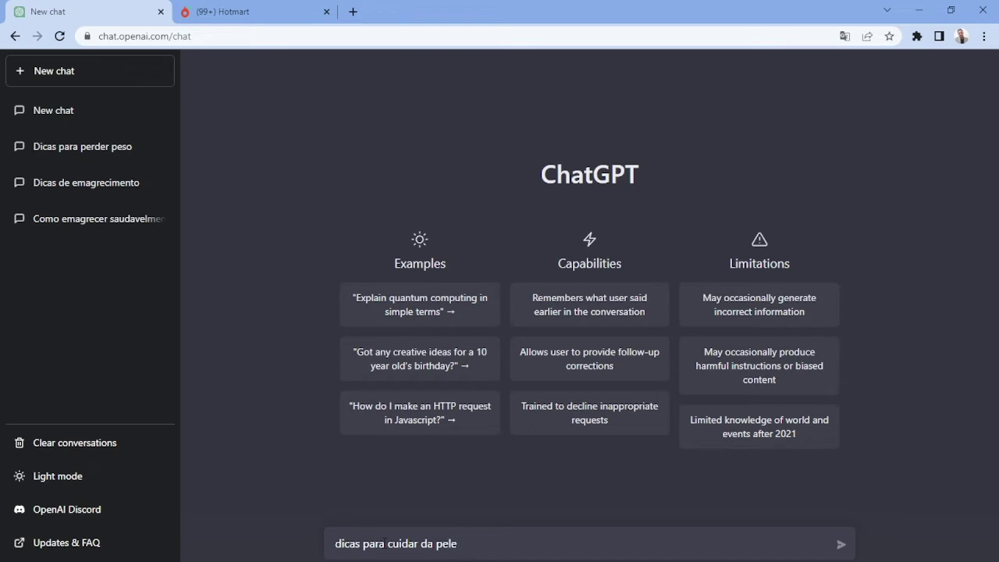
key("Return")
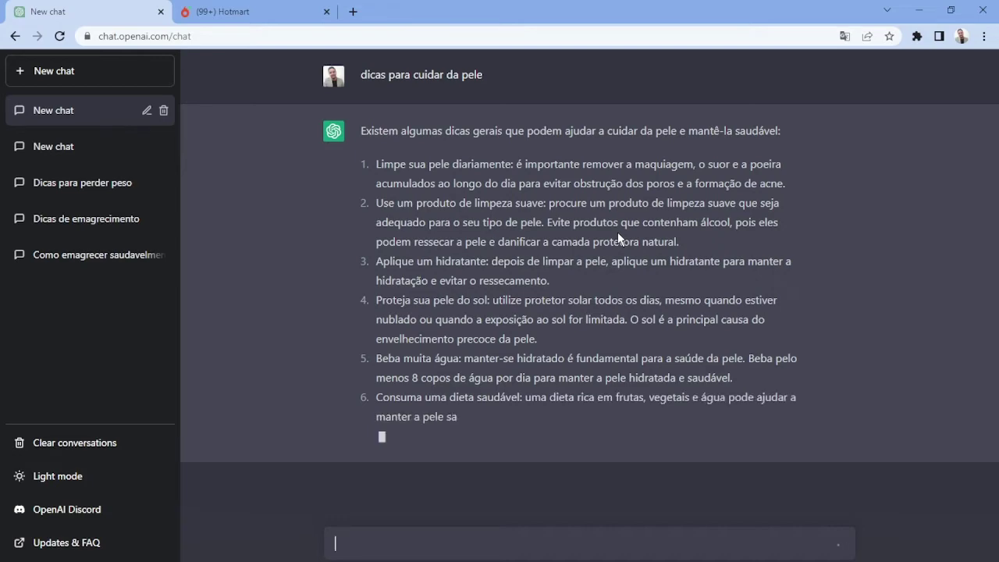
- Browse the affiliate products on Hotmart, and ask ChatGPT for "receitas para secar" in a new chat
left_click(251, 11)
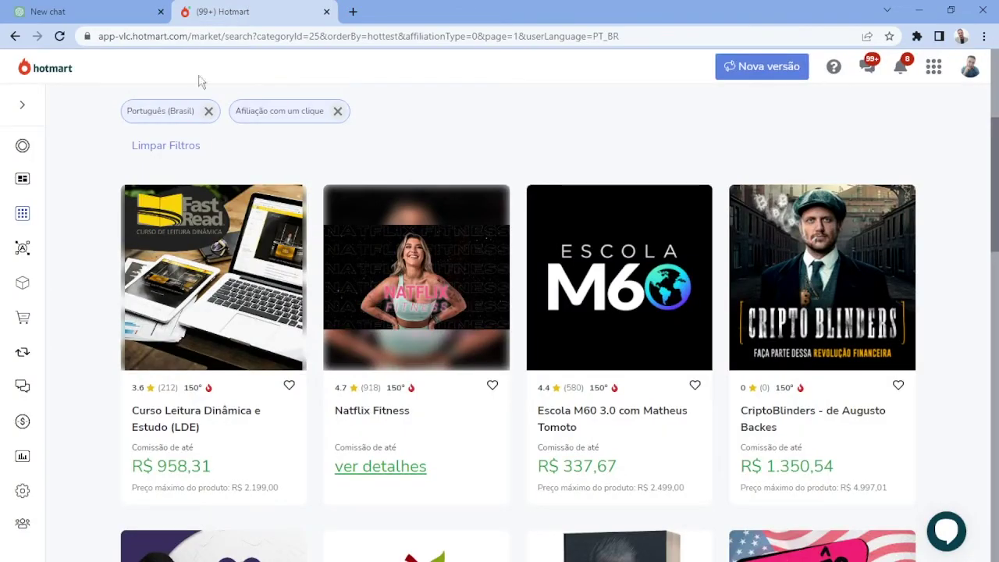
scroll(658, 356, "down", 5)
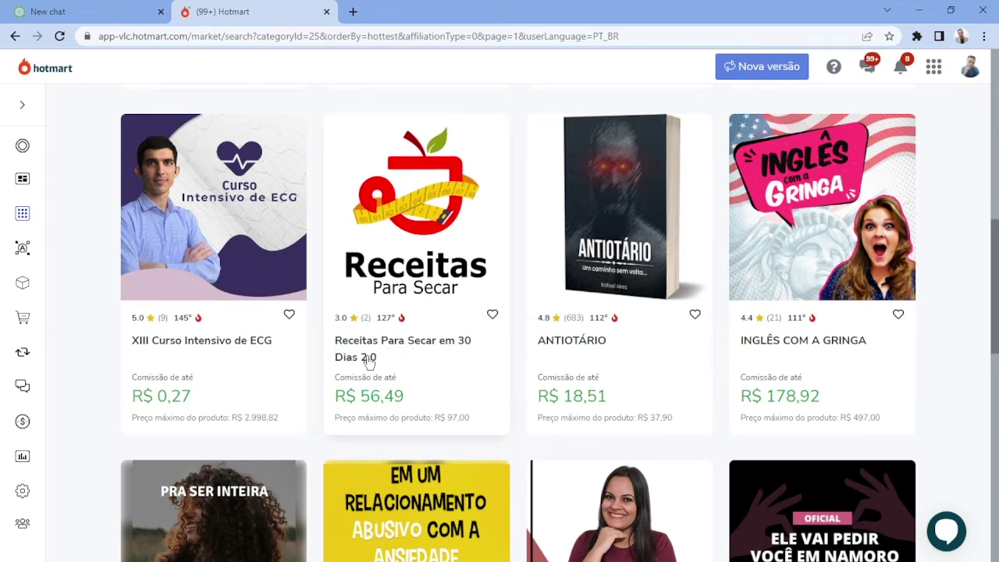
left_click(84, 9)
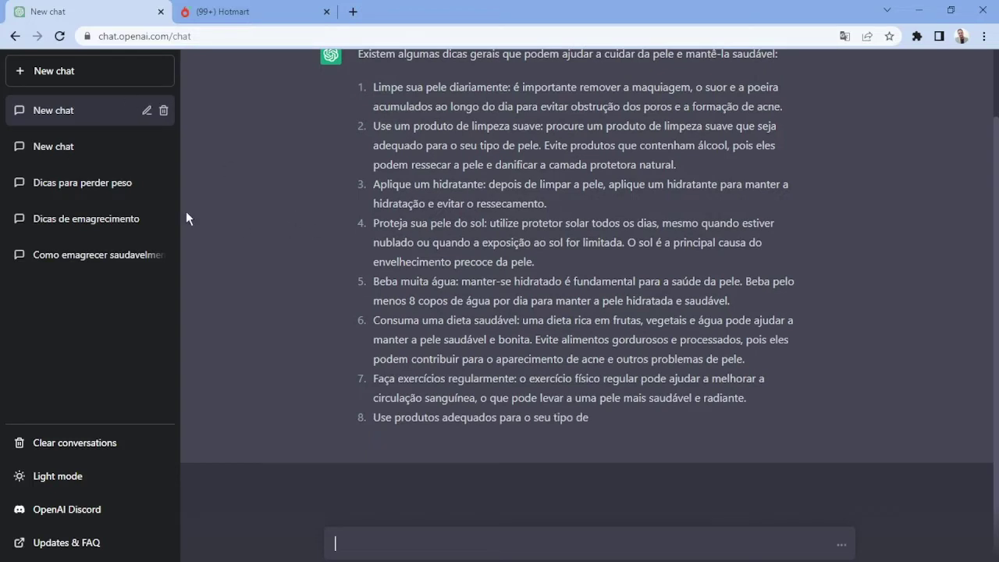
left_click(83, 74)
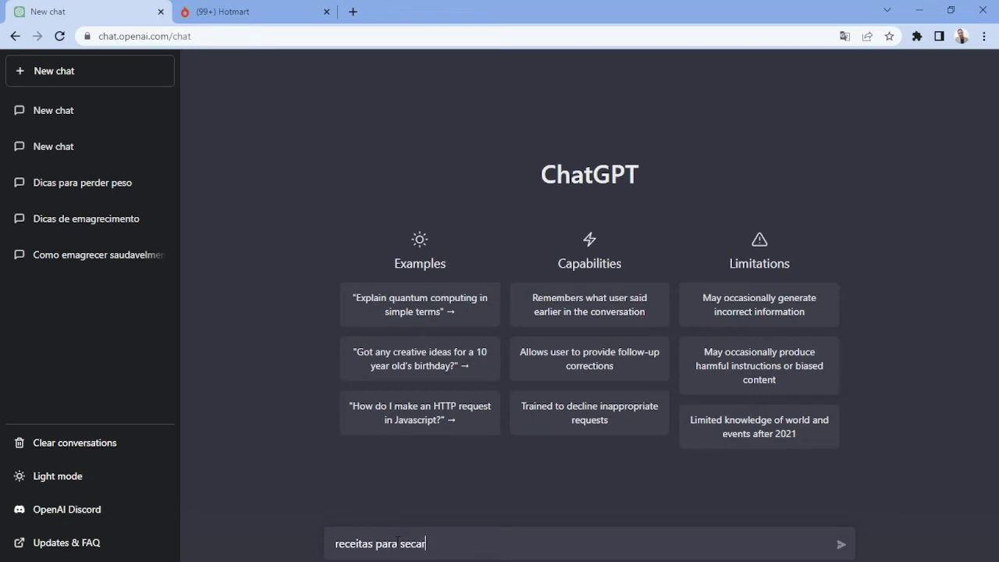
left_click(841, 544)
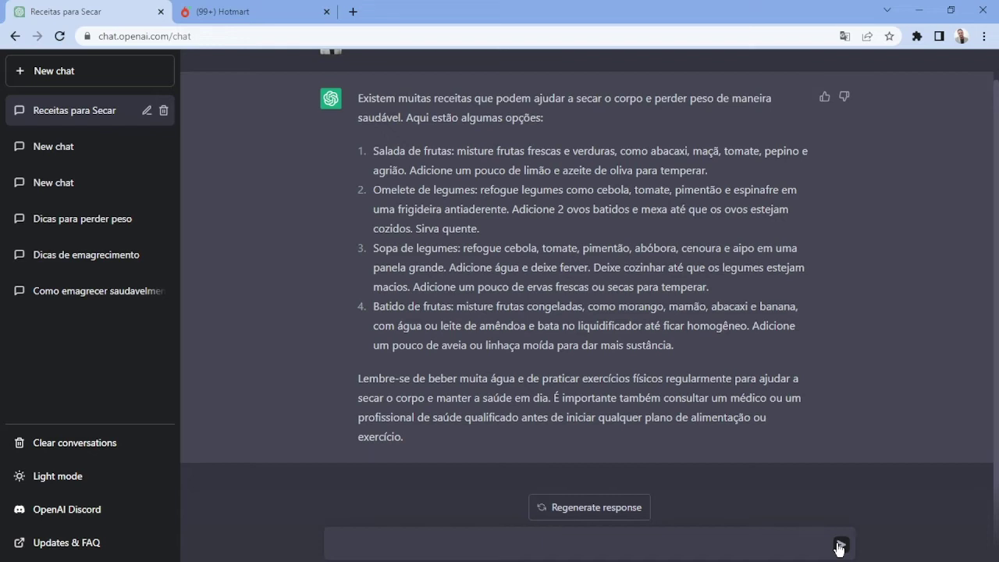
- Search the web for clipchamp in a new browser tab and open the Clipchamp website
left_click(355, 11)
type("clicham")
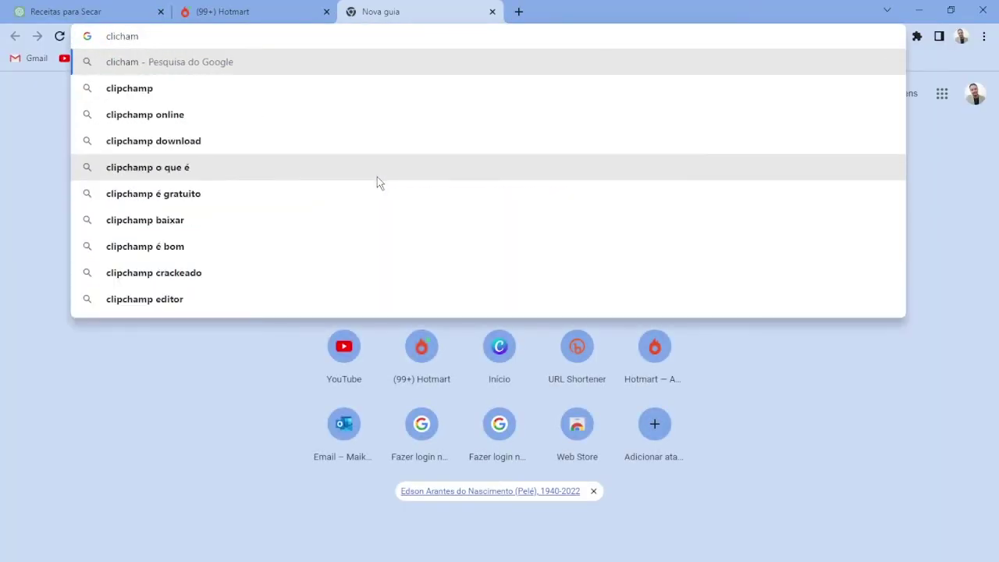
left_click(190, 93)
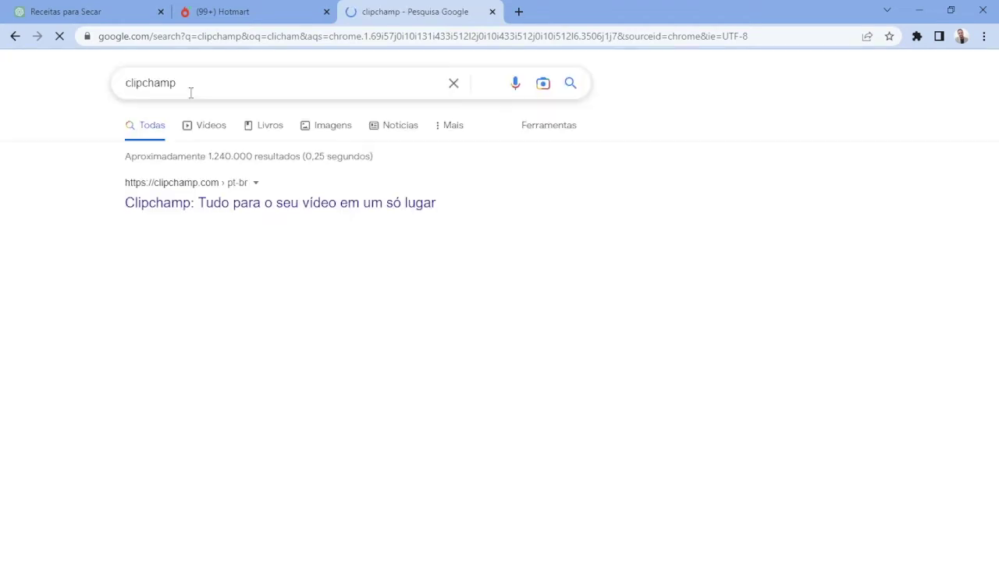
left_click(210, 205)
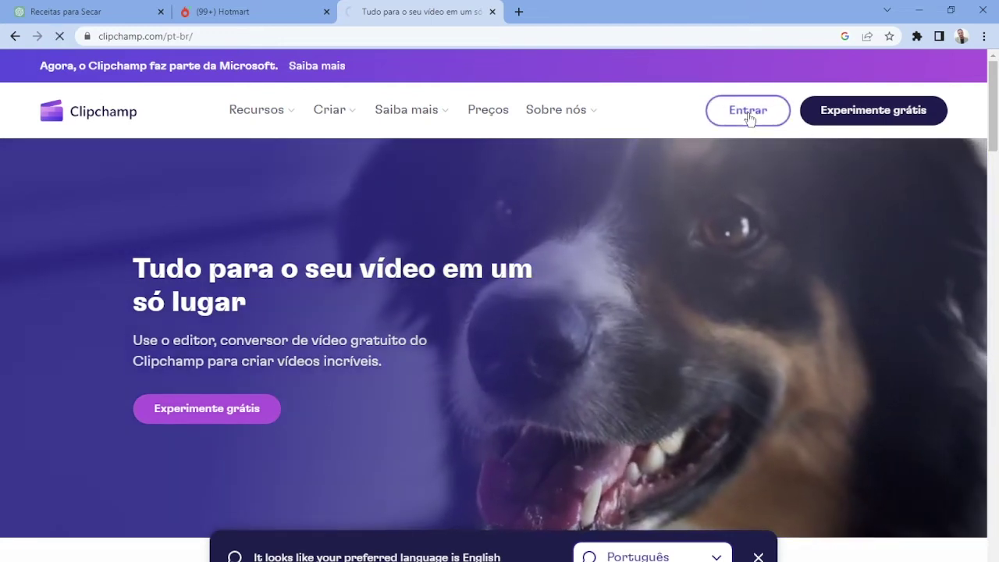
- Sign in to Clipchamp with the personal Google account, translating the login page into Portuguese
left_click(749, 115)
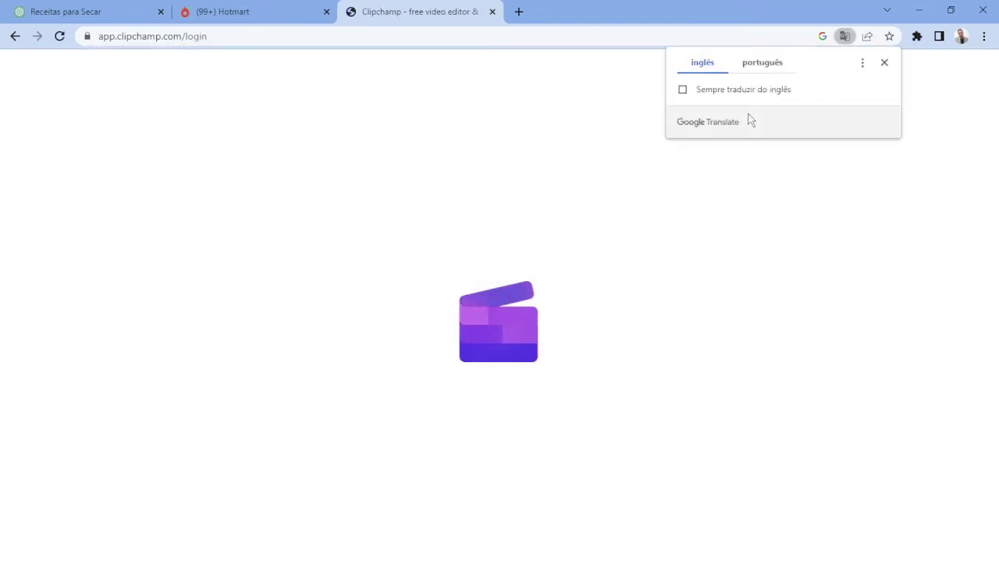
left_click(768, 67)
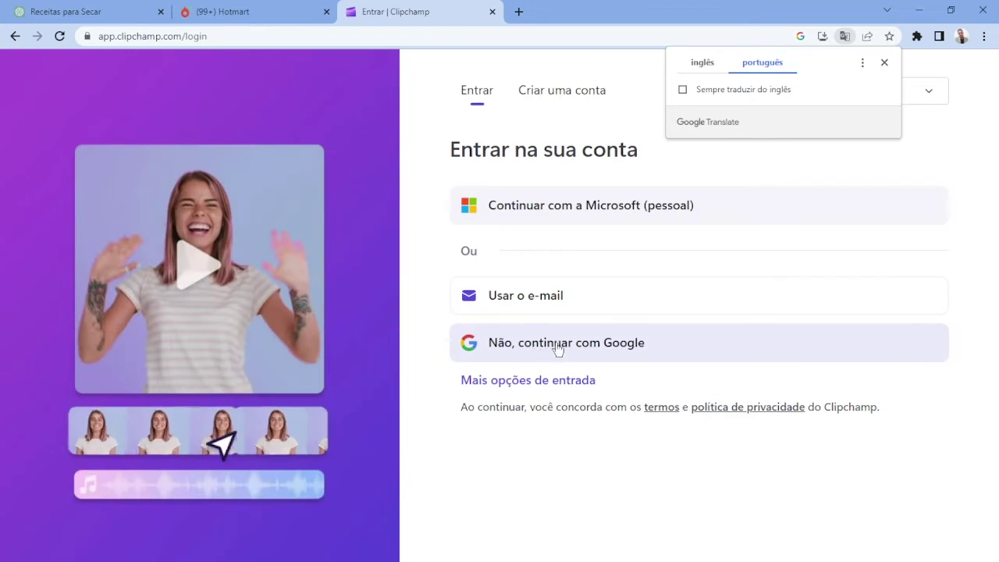
left_click(557, 349)
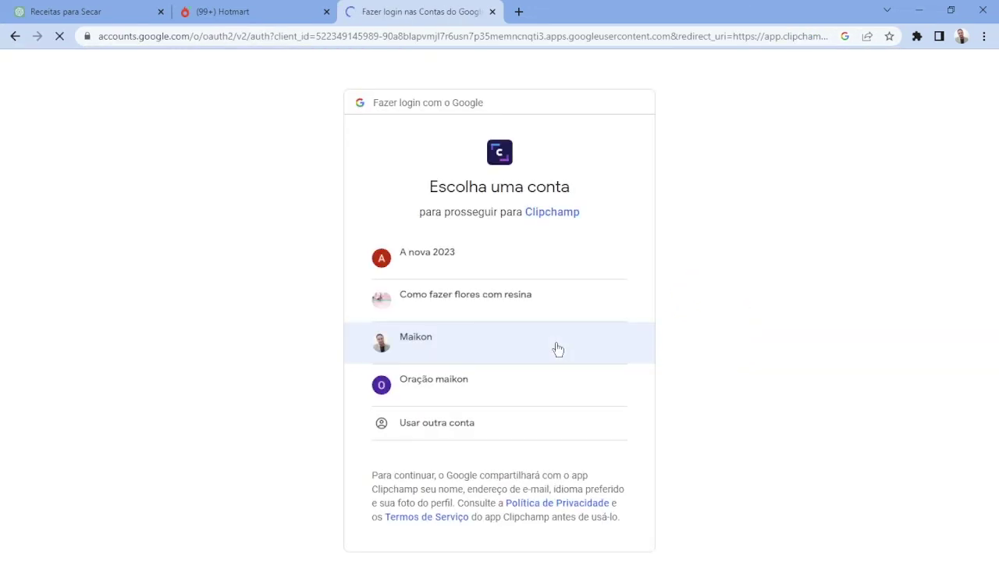
left_click(459, 351)
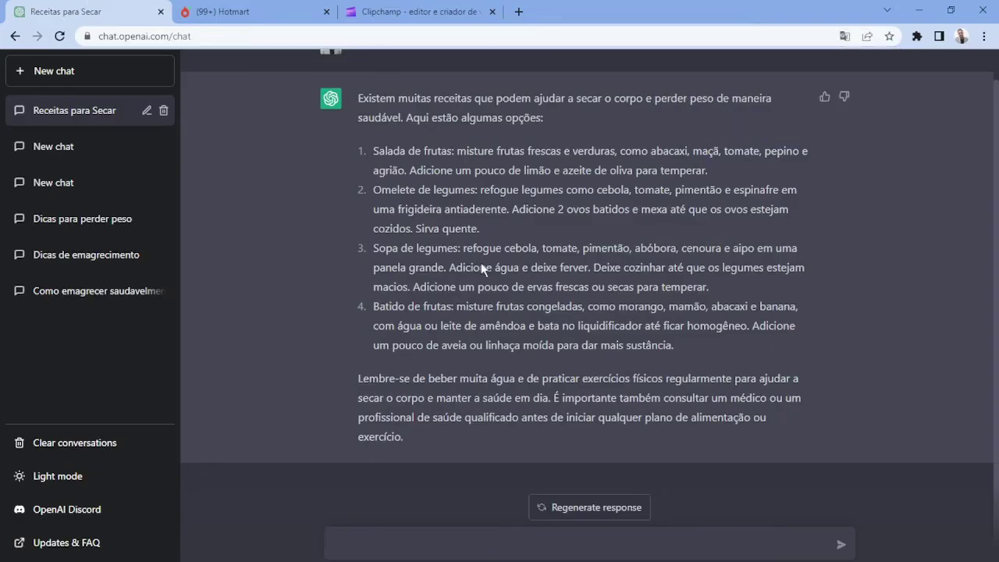
- Review the recipe reply in ChatGPT, and create a new Clipchamp video with the text-to-speech converter open
scroll(414, 156, "up", 1)
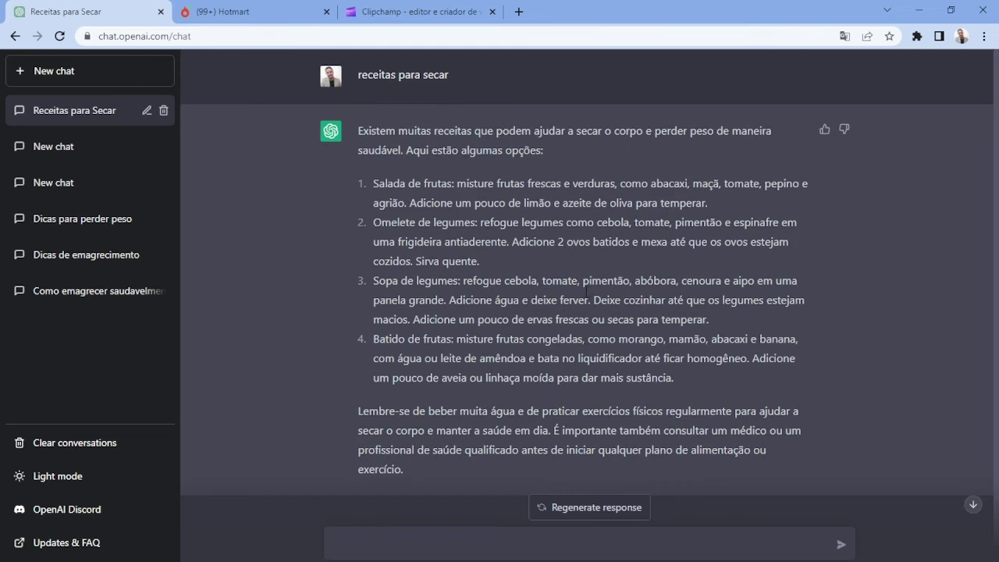
left_click(415, 8)
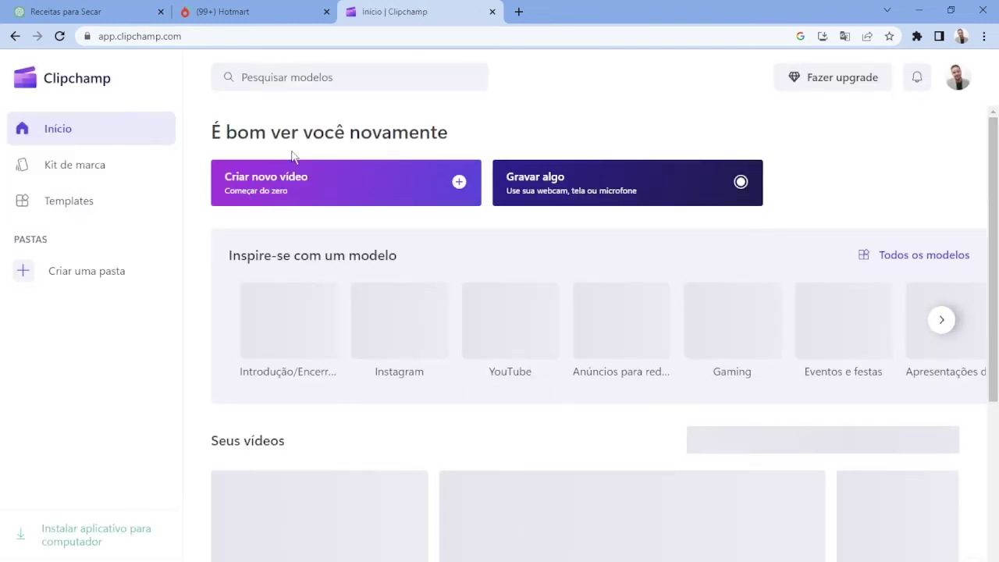
left_click(264, 185)
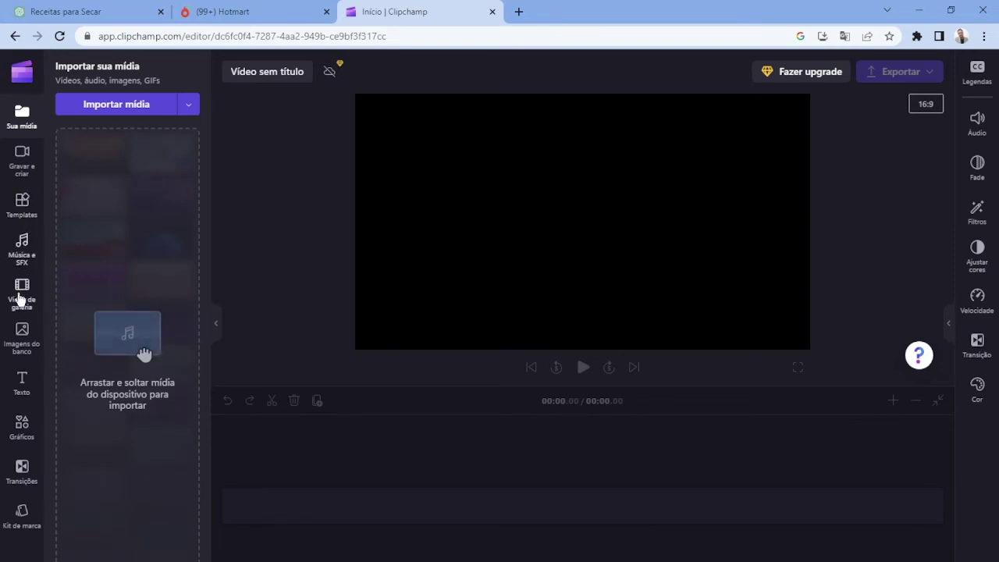
left_click(26, 167)
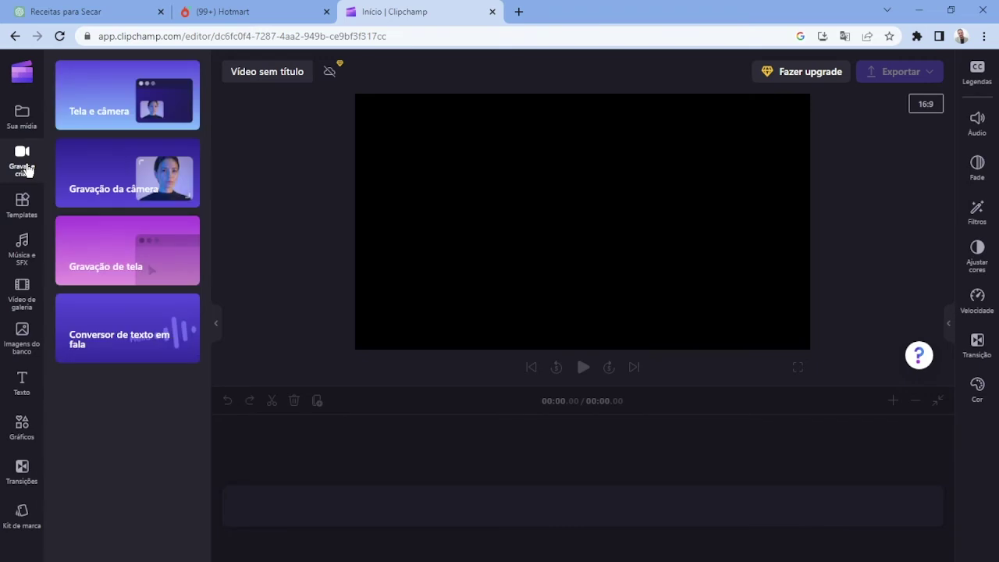
left_click(112, 337)
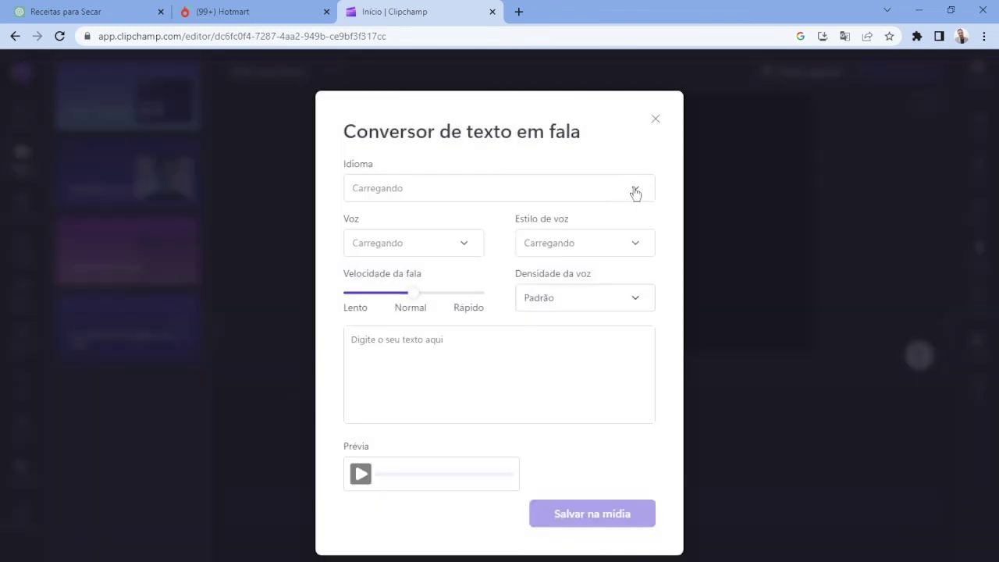
- Keep Portuguese (Brazil) as the speech language and choose the Giovanna voice
left_click(635, 191)
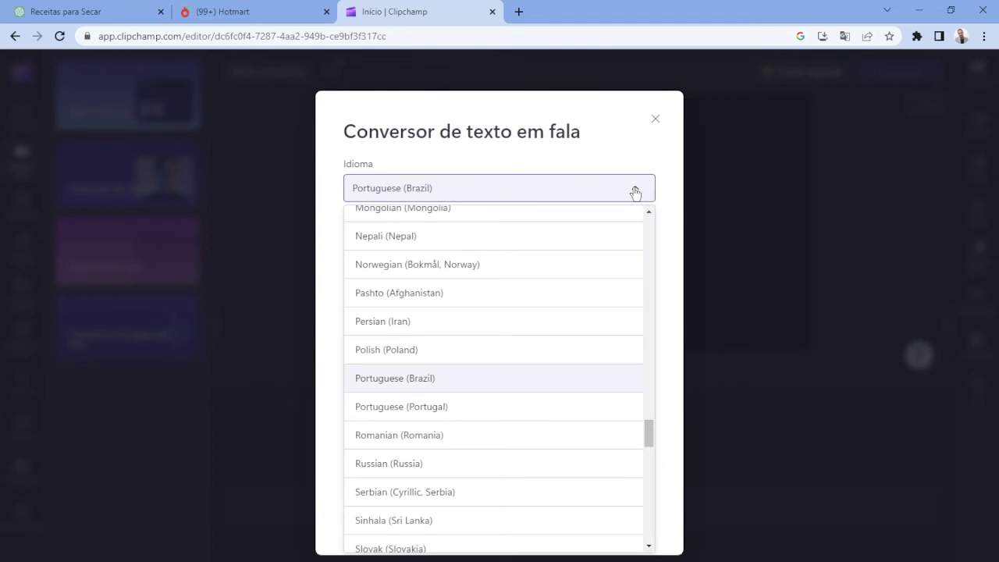
left_click(635, 191)
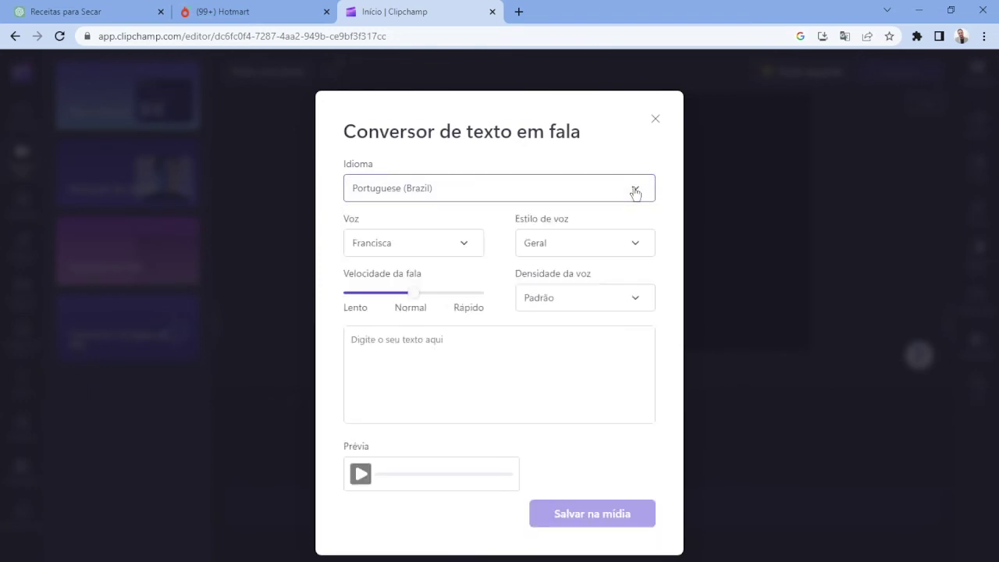
left_click(465, 243)
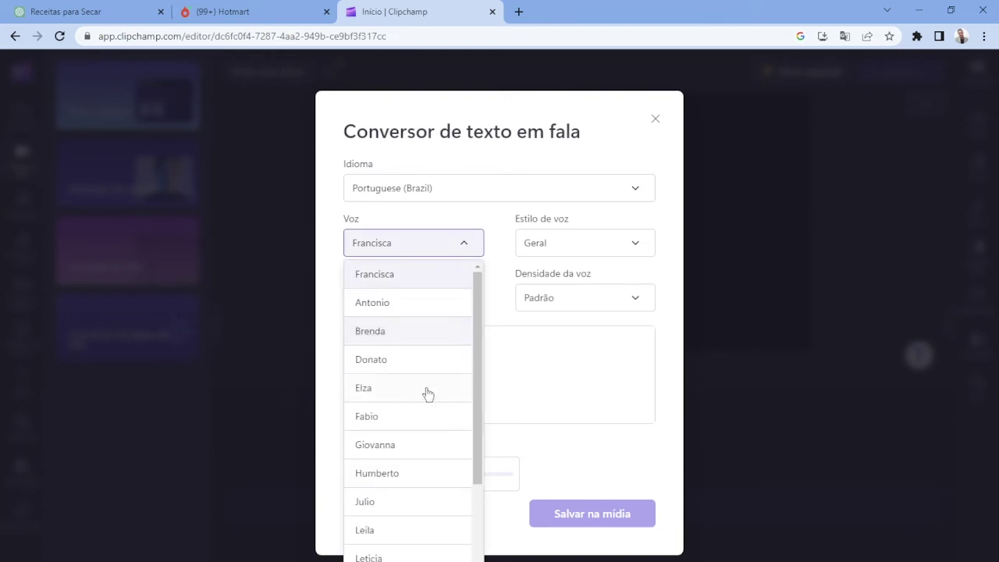
scroll(406, 414, "down", 1)
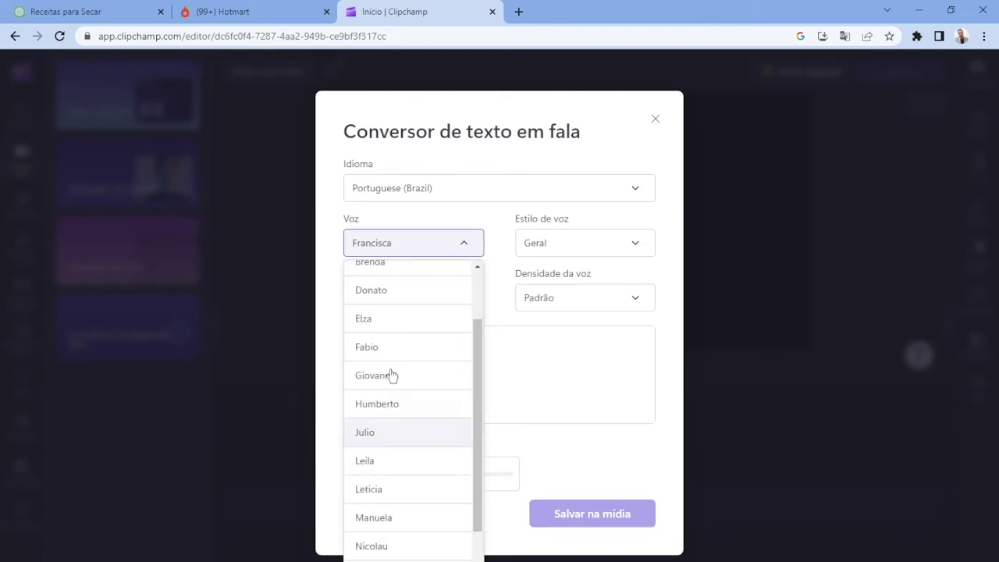
left_click(390, 377)
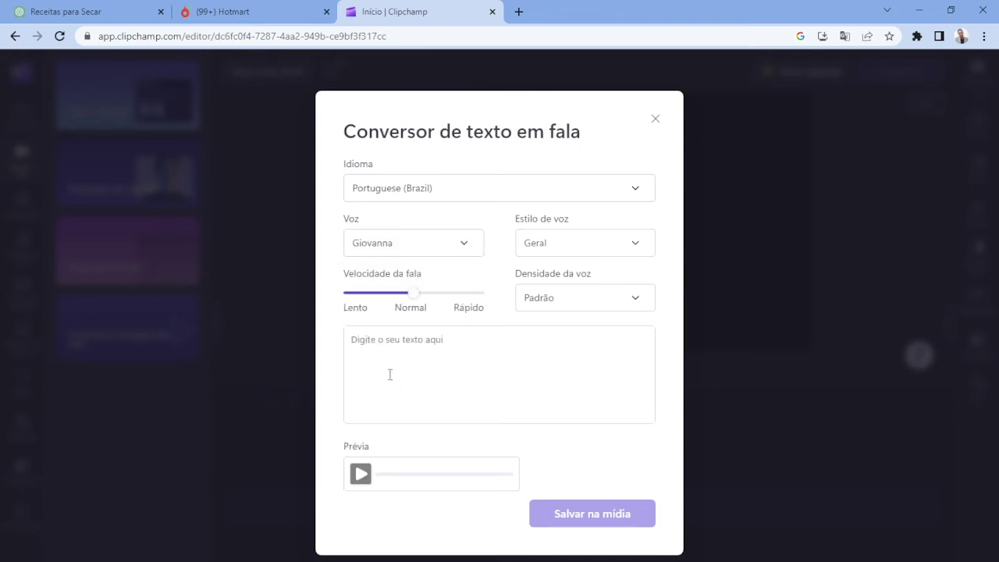
- Copy the introduction and four recipes from the ChatGPT reply into the text-to-speech converter's text field
left_click(413, 337)
left_click(112, 10)
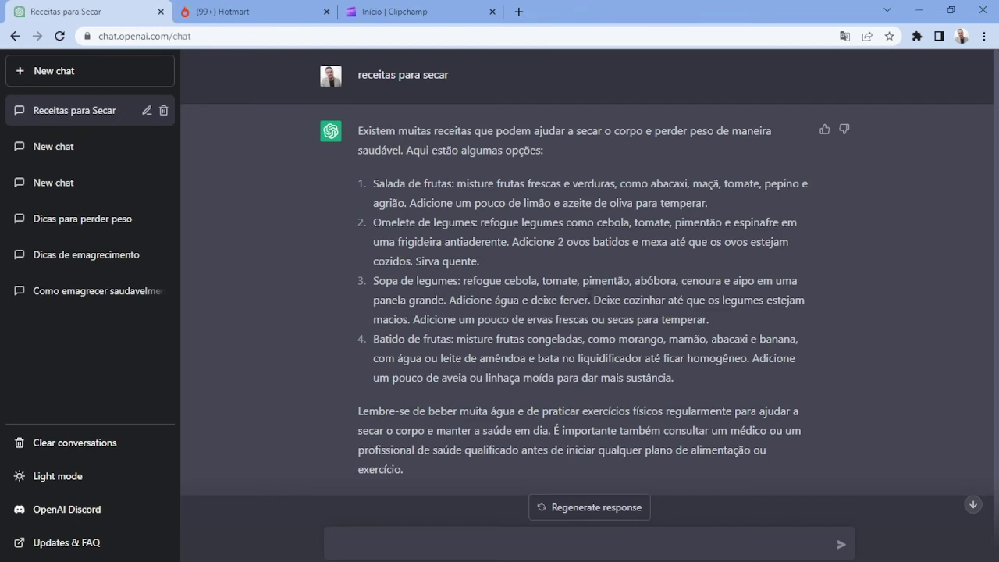
left_click_drag(355, 127, 696, 385)
right_click(618, 366)
left_click(648, 380)
left_click(398, 11)
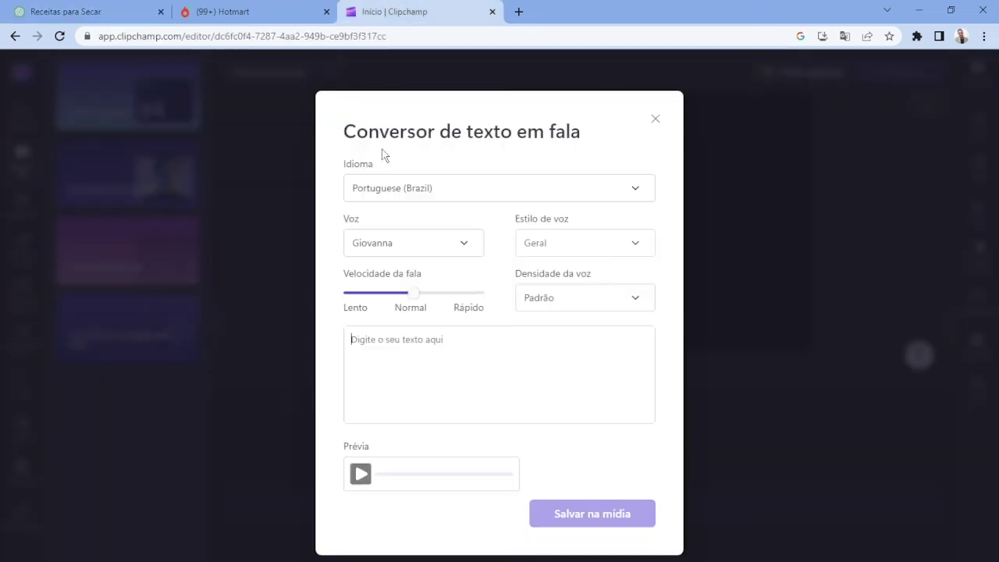
key("ctrl+v")
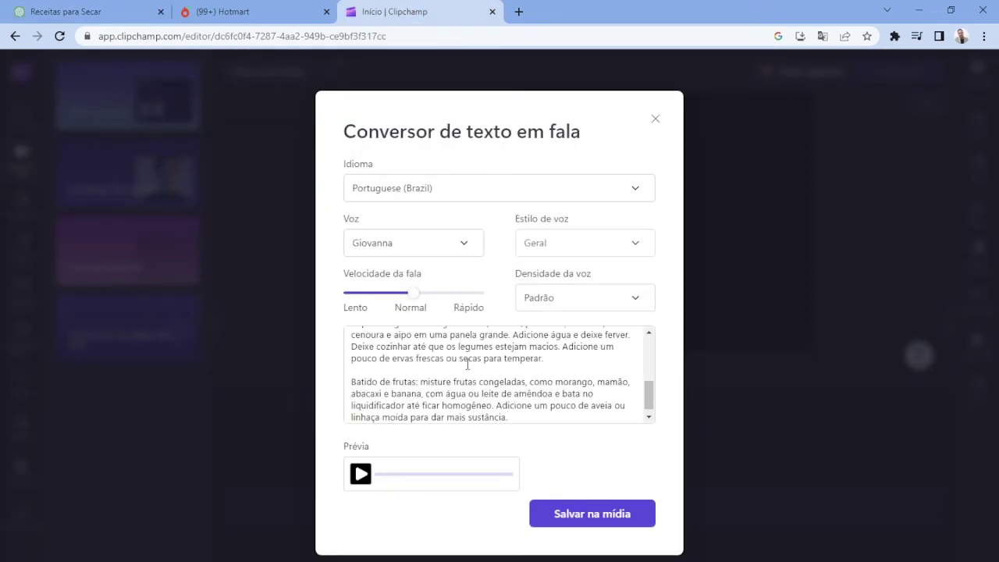
- Preview the generated narration of the recipe text and close the converter without saving it to the media
left_click(360, 473)
scroll(614, 394, "up", 5)
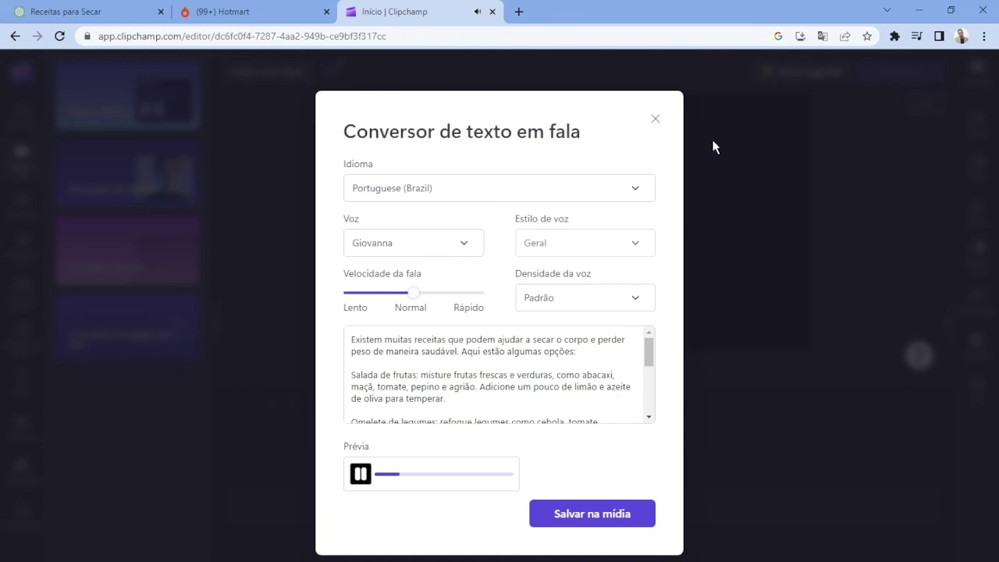
left_click(654, 122)
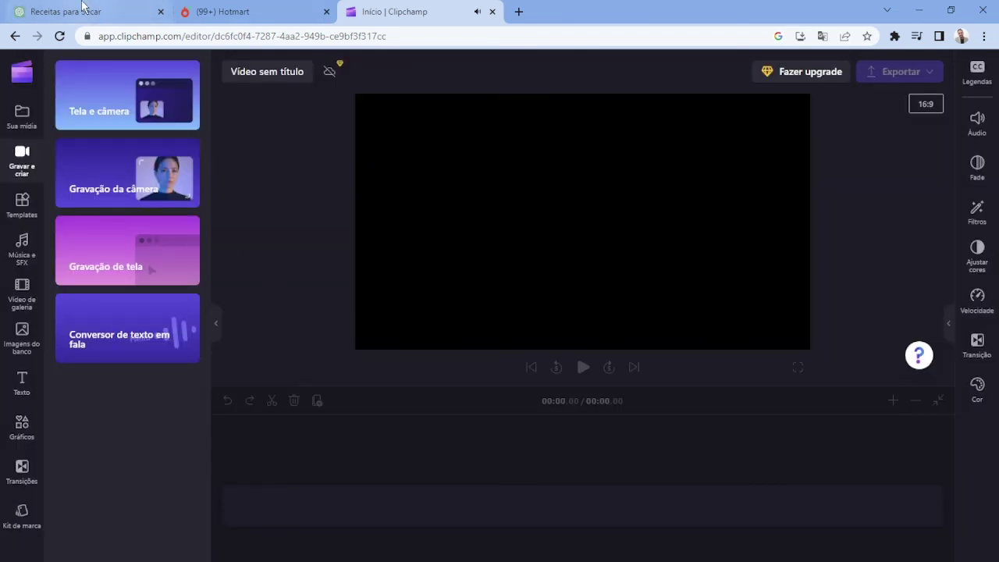
- Return to the ChatGPT recipe conversation and clear the text selection in the reply
left_click(83, 7)
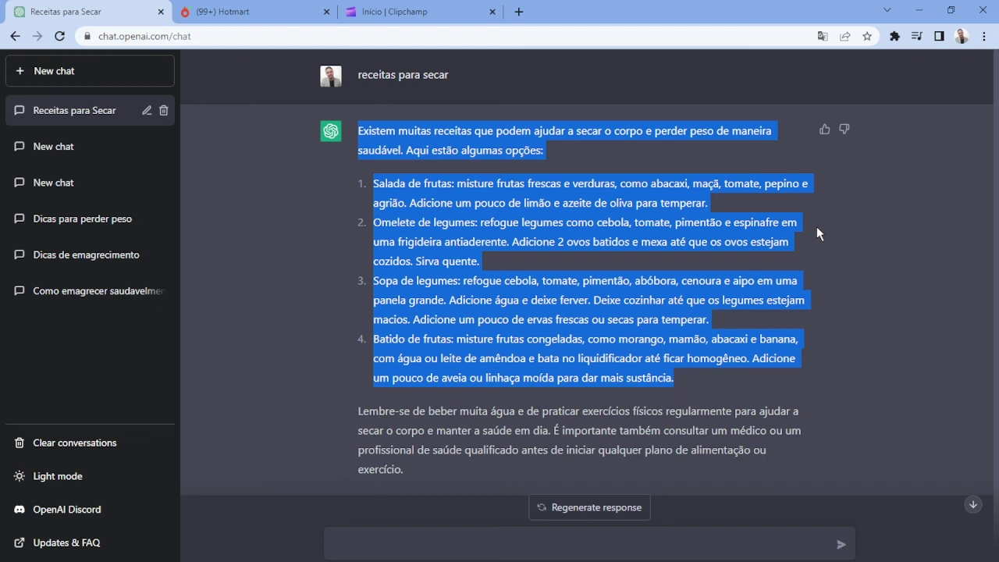
left_click(248, 225)
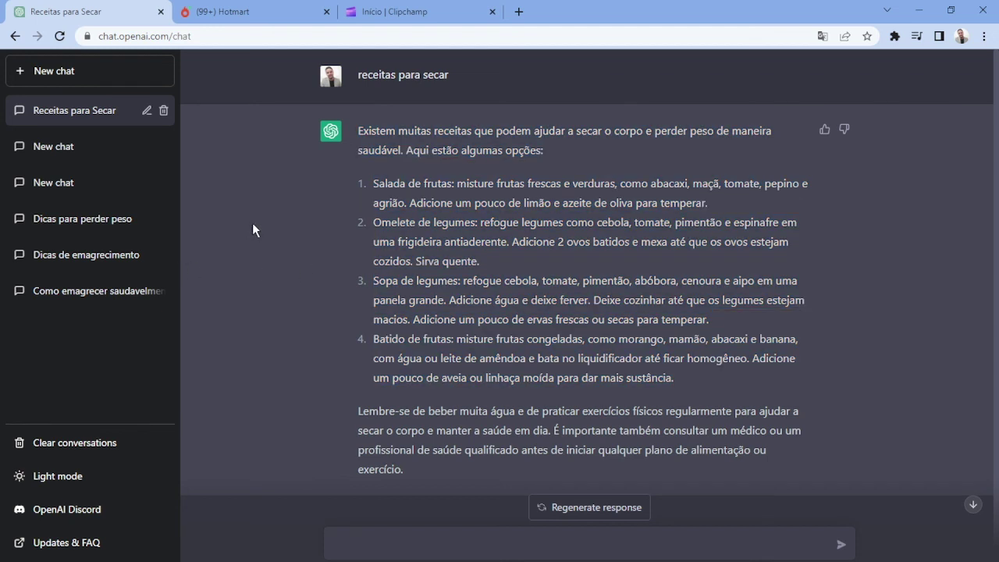